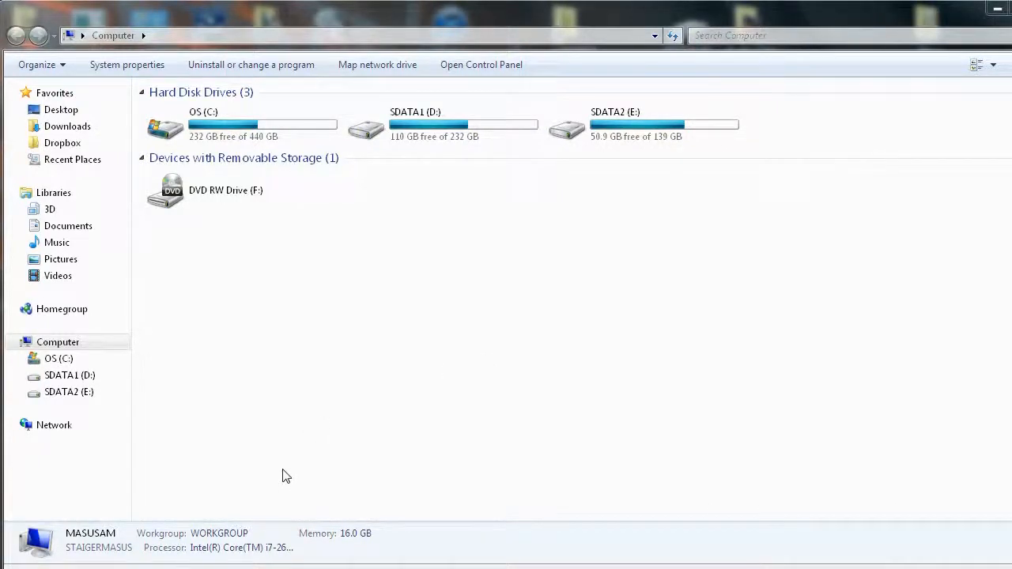
Launch the uninstaller for Project Dogwaffle Artist from its program group and agree to remove all components
key("super")
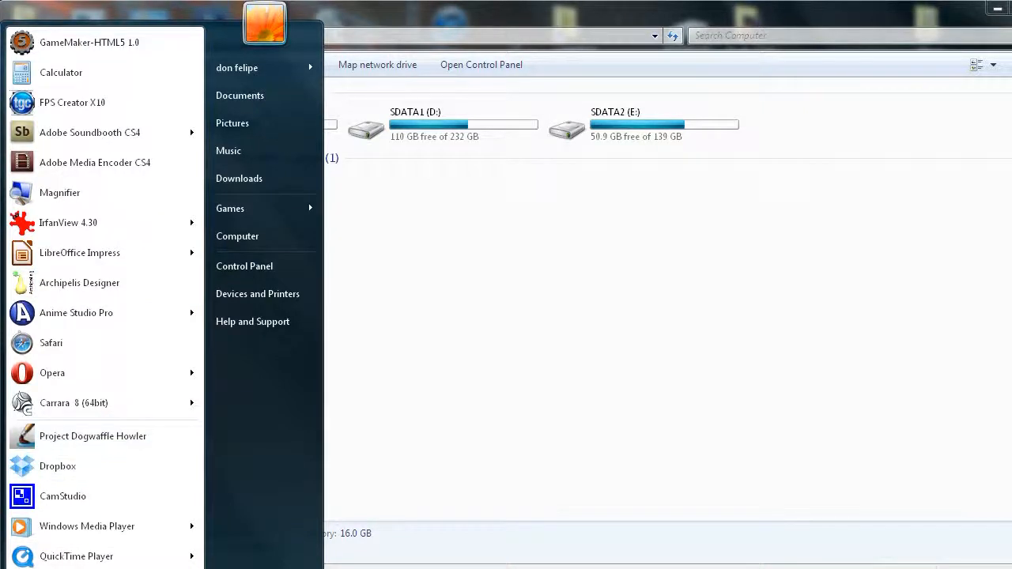
left_click(63, 568)
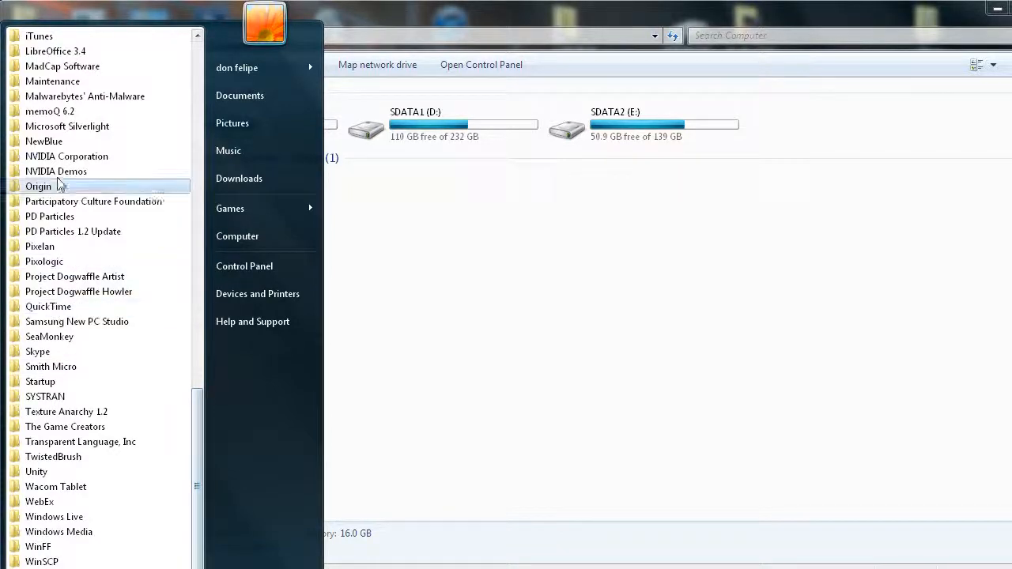
left_click(90, 278)
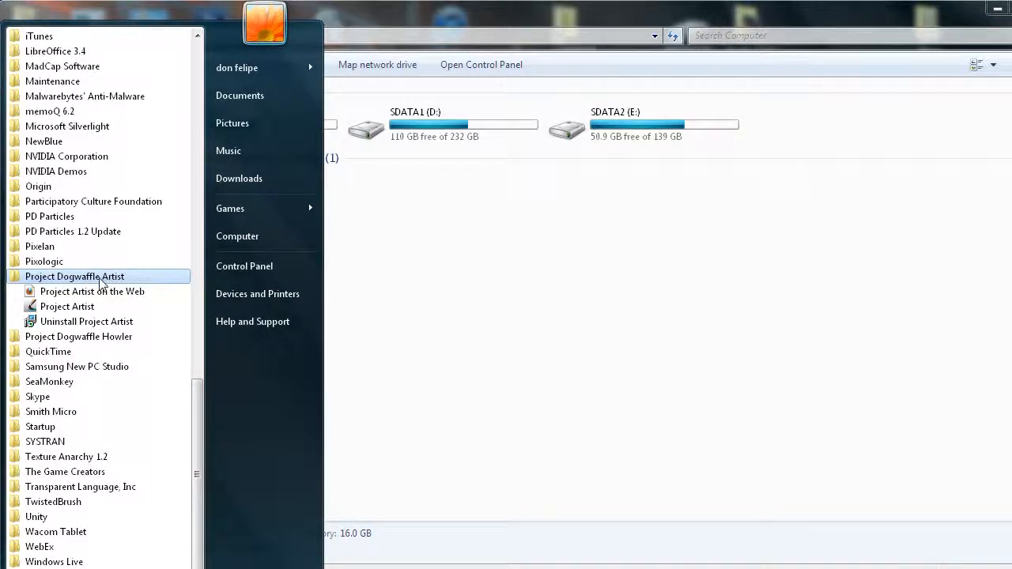
left_click(92, 322)
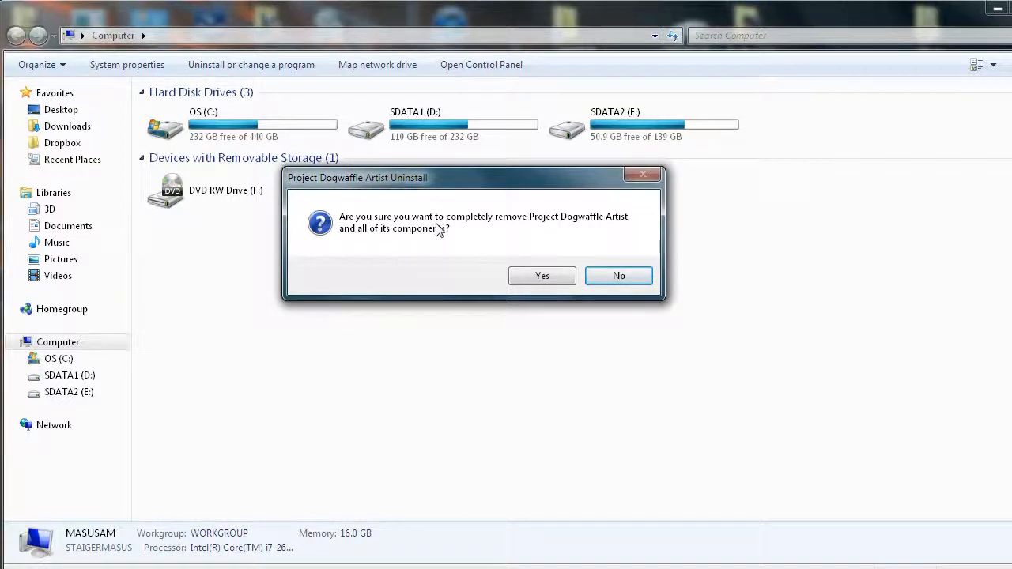
left_click(543, 275)
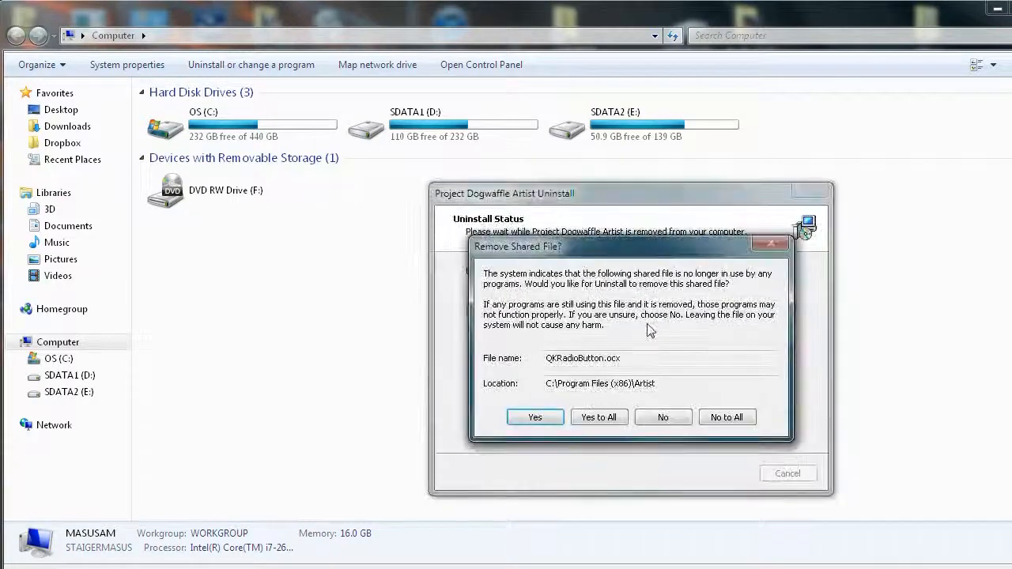
Allow removal of the shared file QKRadioButton.ocx and all remaining shared files, and finish the uninstallation
left_click_drag(601, 246, 439, 227)
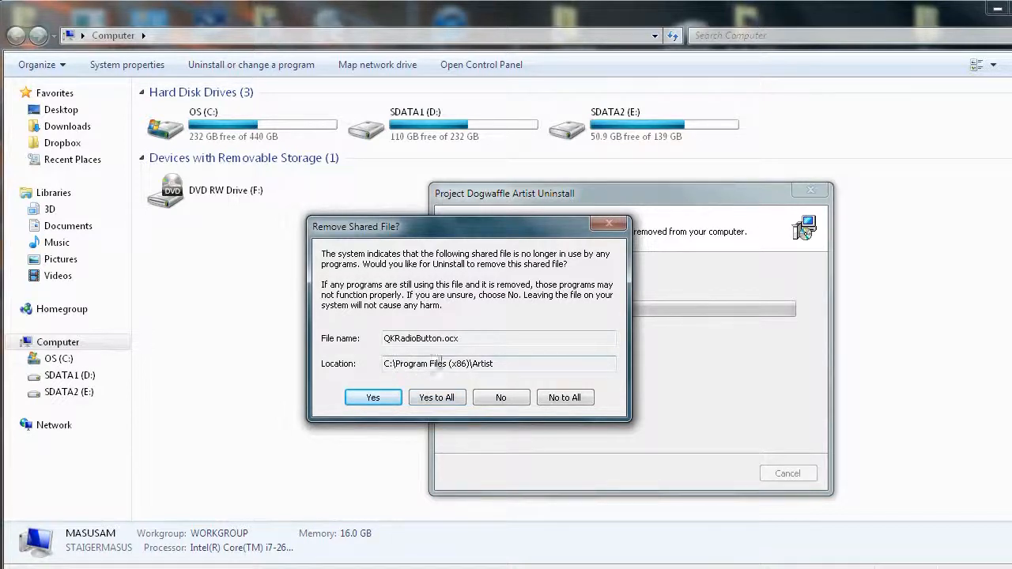
left_click_drag(386, 364, 491, 363)
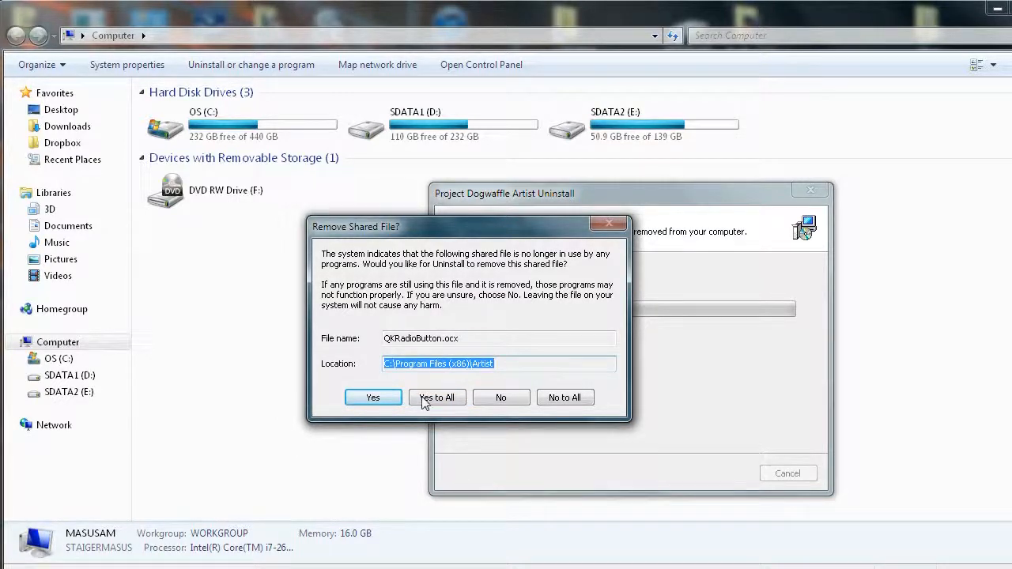
left_click(367, 398)
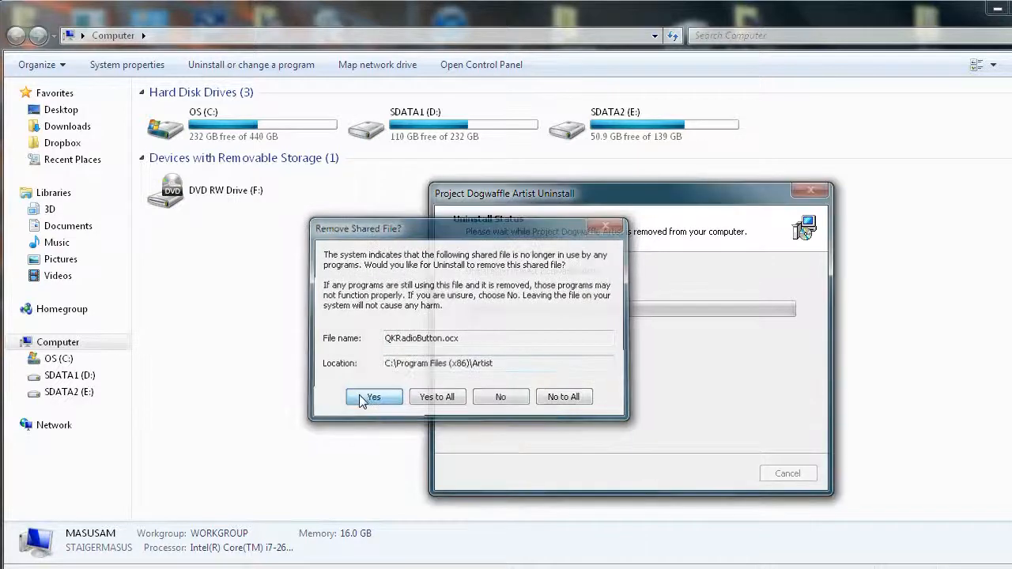
left_click_drag(557, 383, 673, 385)
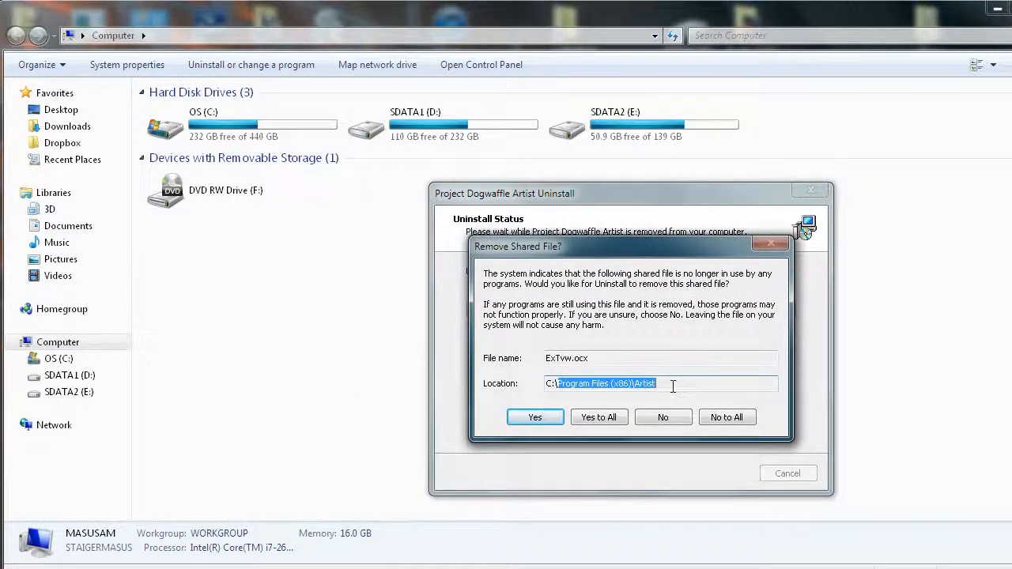
left_click(599, 418)
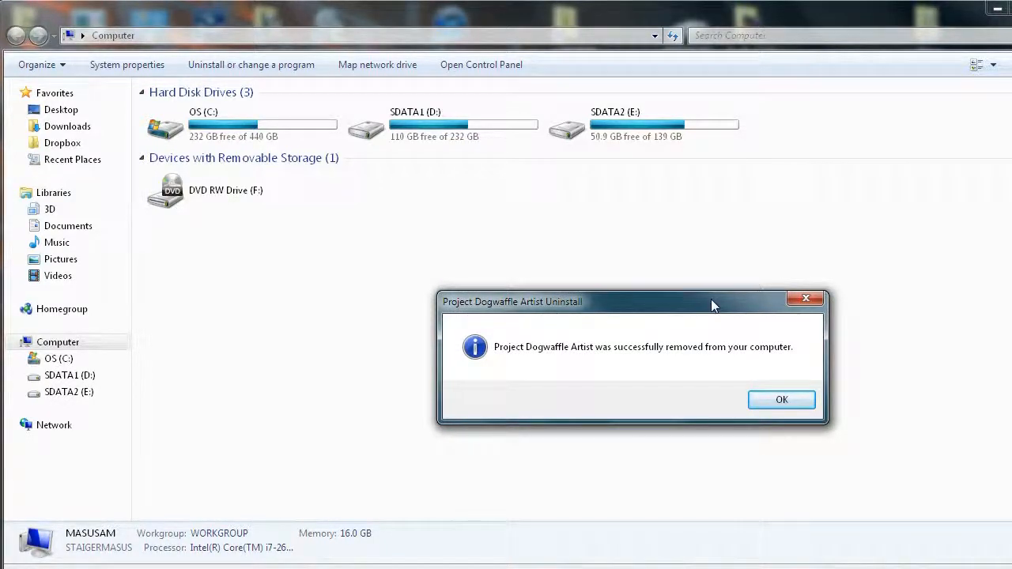
left_click_drag(712, 299, 640, 290)
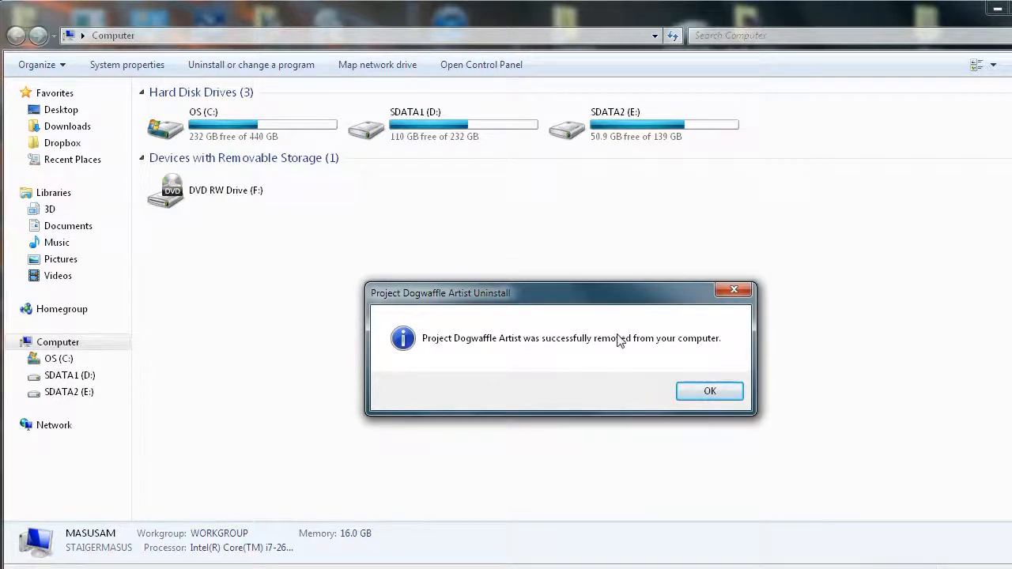
left_click(711, 391)
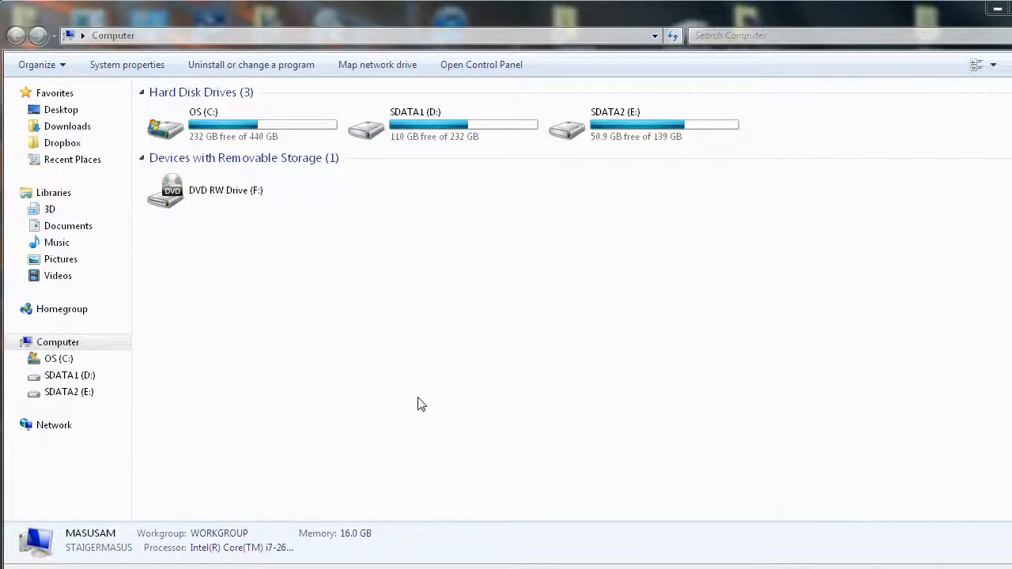
Browse C:\Program Files (x86) and inspect the Artist folder for files left behind by the uninstaller
double_click(254, 133)
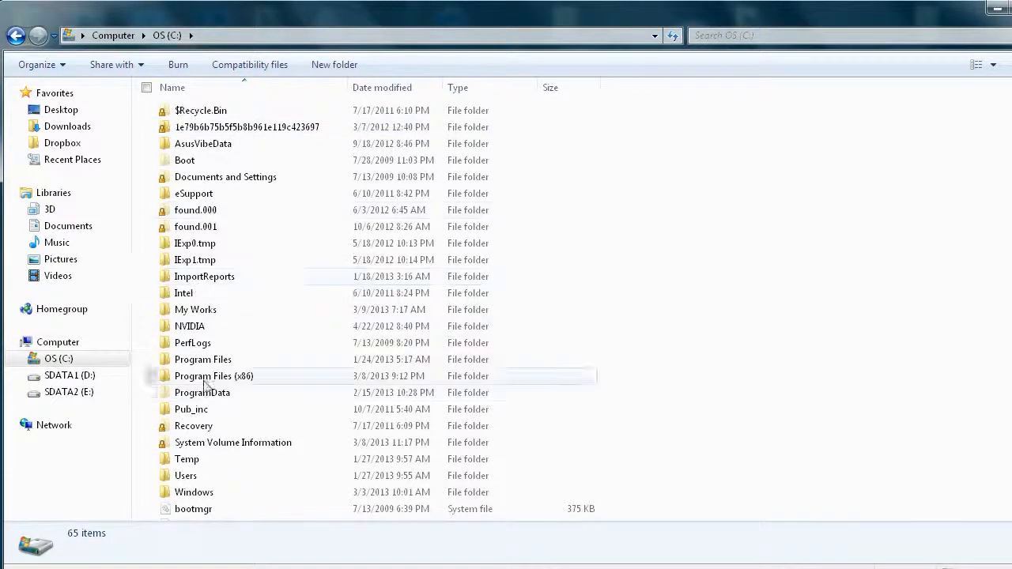
double_click(219, 376)
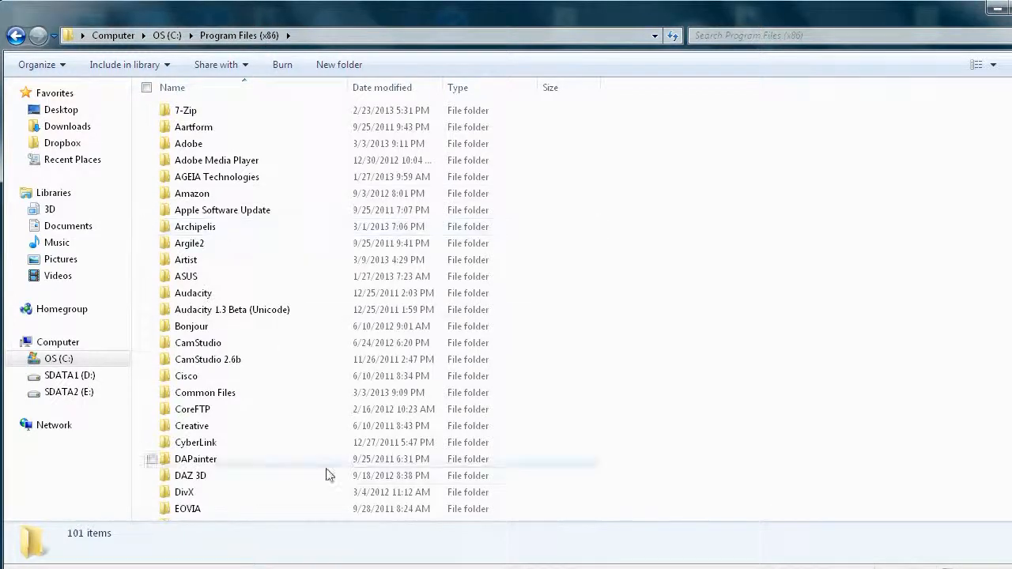
left_click(192, 263)
left_click_drag(1011, 162, 1011, 383)
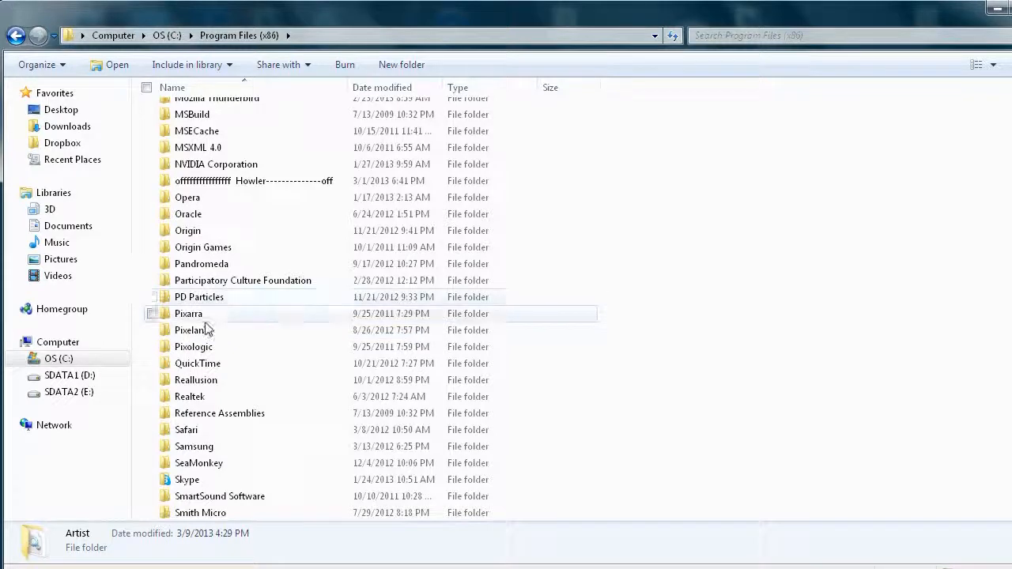
left_click(191, 299)
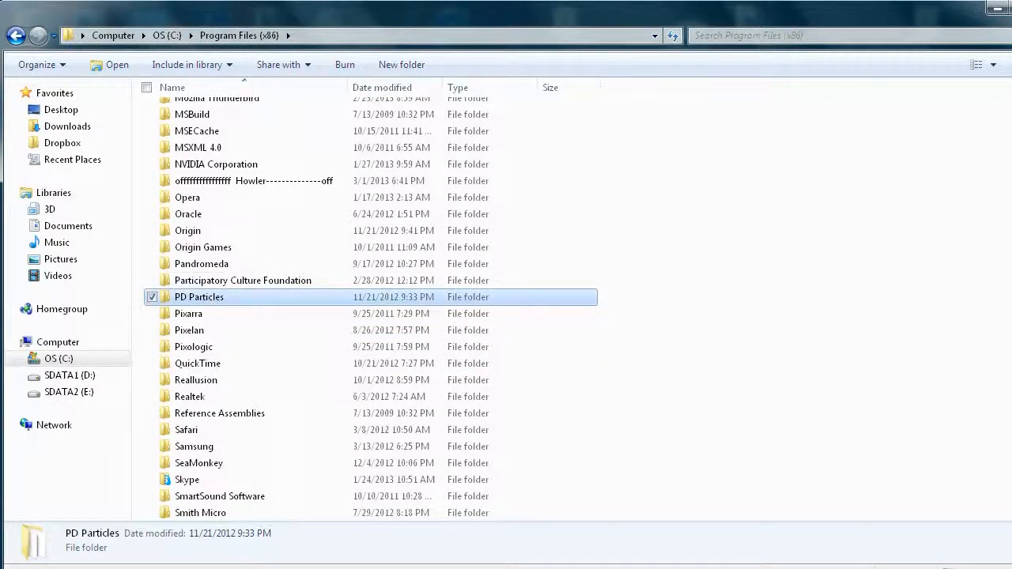
left_click_drag(1011, 347, 1011, 118)
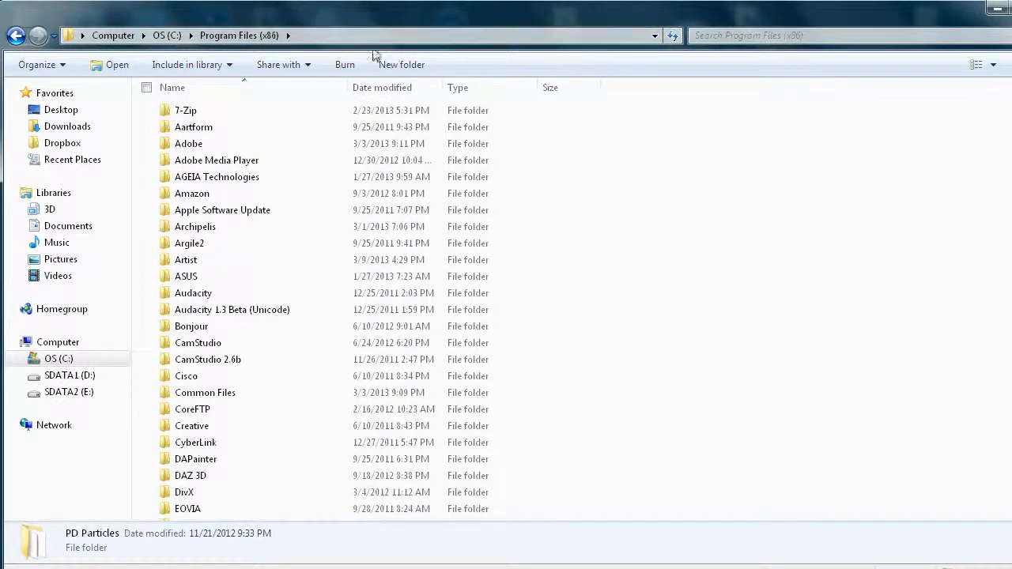
double_click(192, 266)
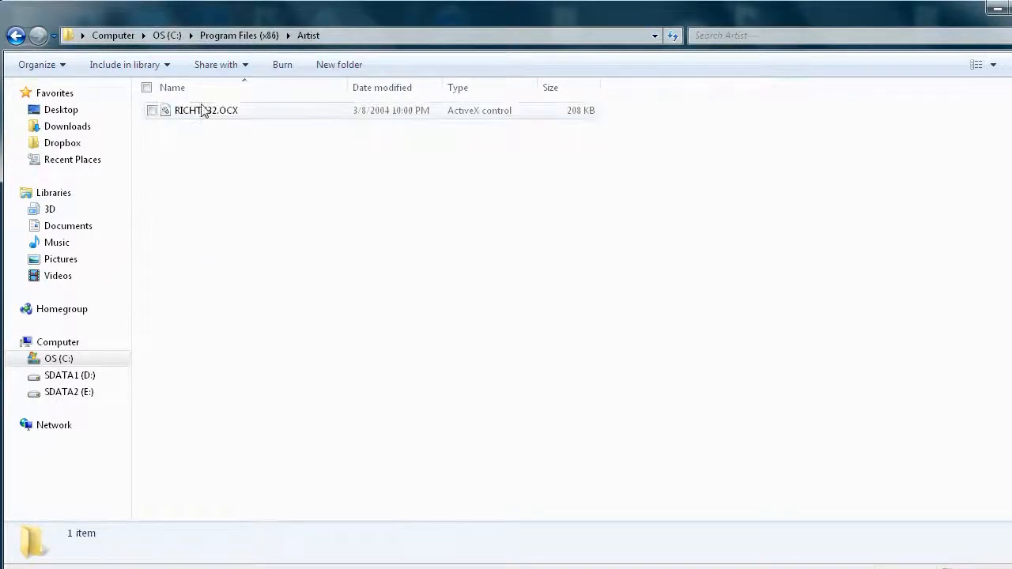
left_click(210, 117)
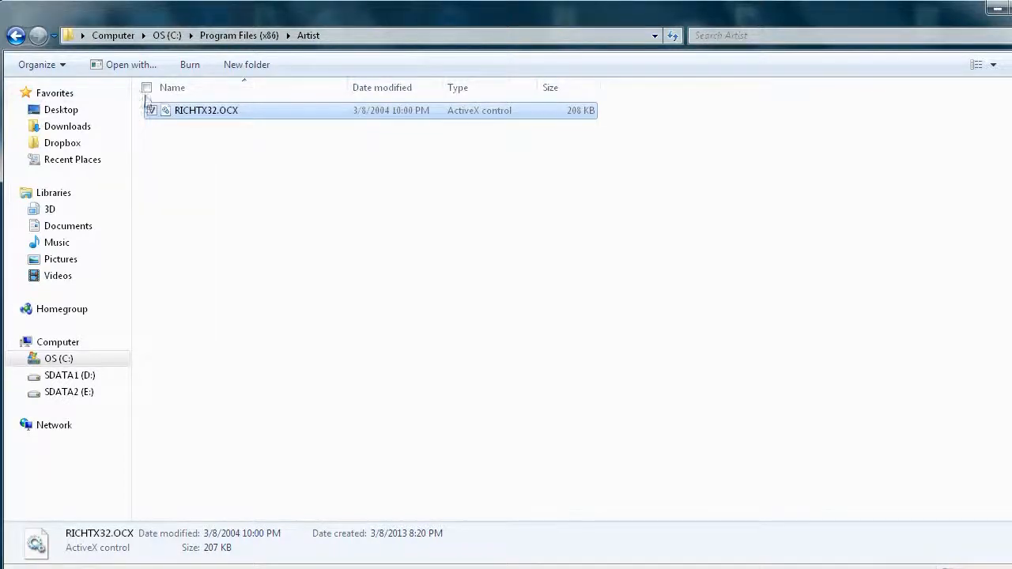
Move the leftover Artist folder in C:\Program Files (x86) to the Recycle Bin
left_click(16, 36)
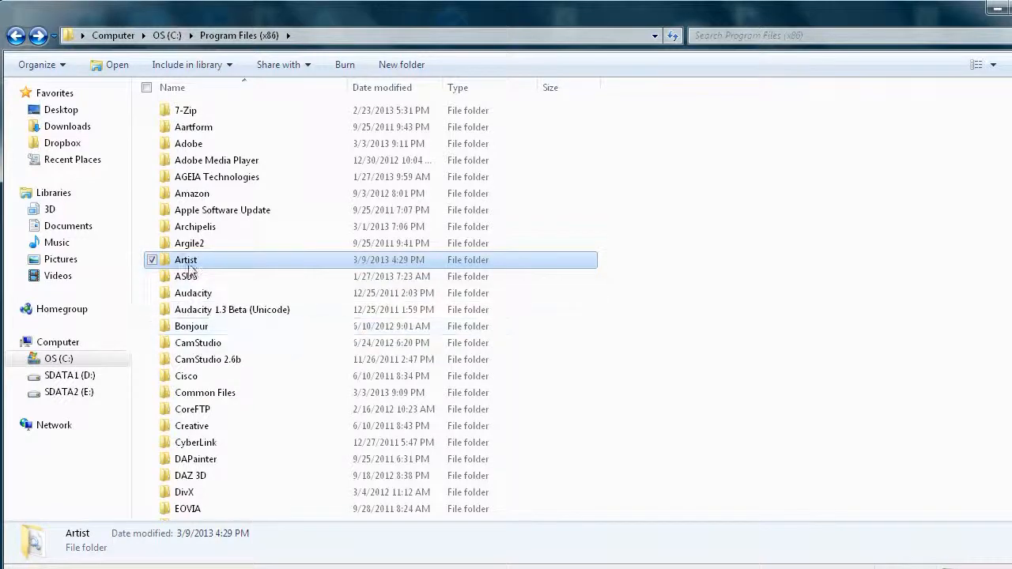
mouse_move(196, 266)
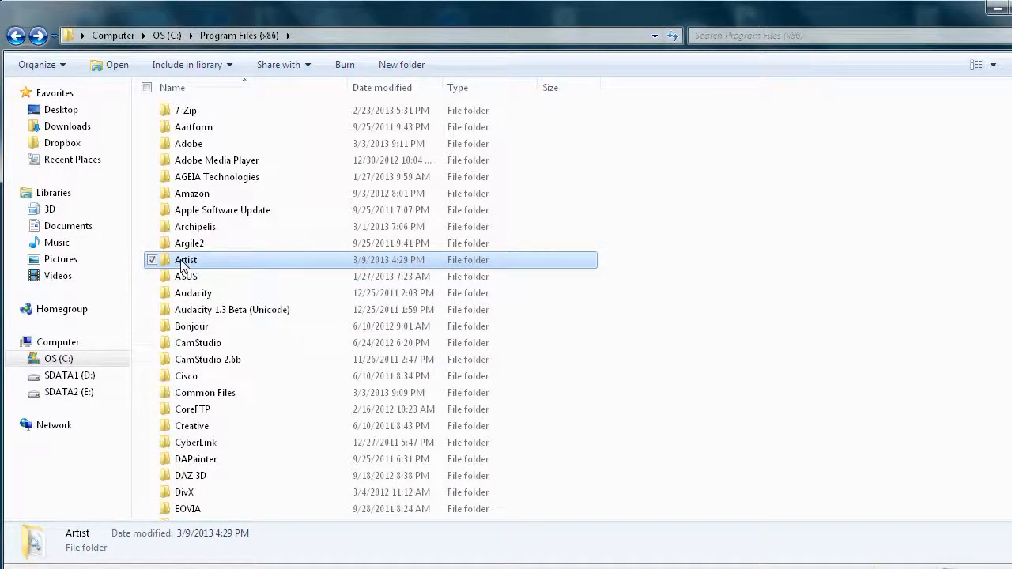
right_click(181, 266)
key("Escape")
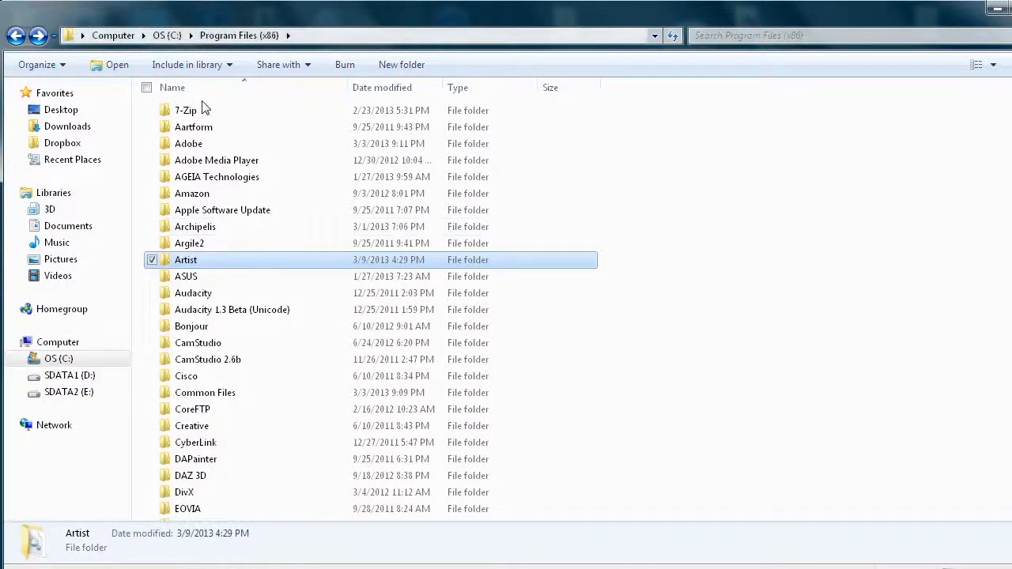
left_click(181, 264)
left_click(242, 285)
left_click(188, 263)
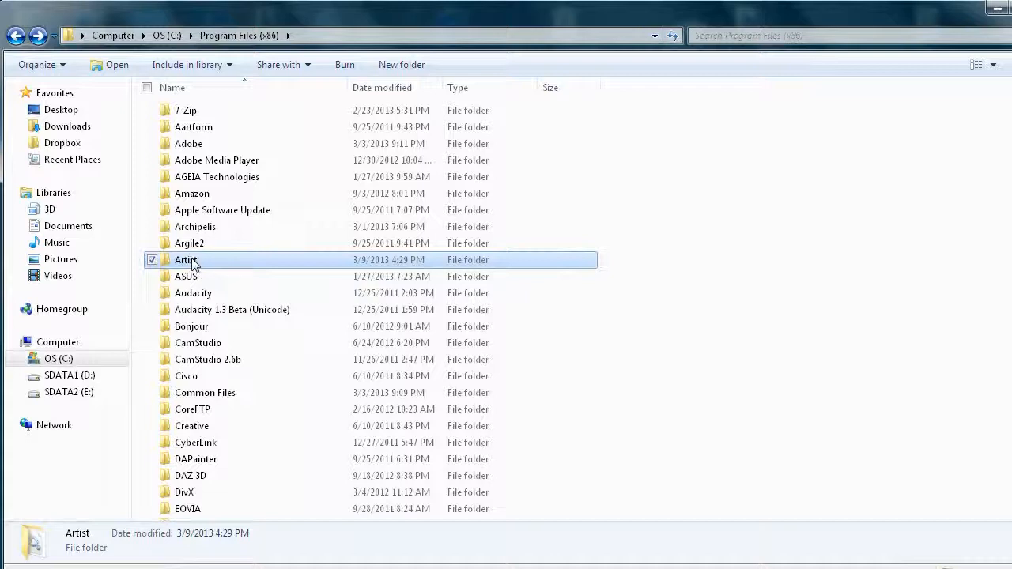
key("Delete")
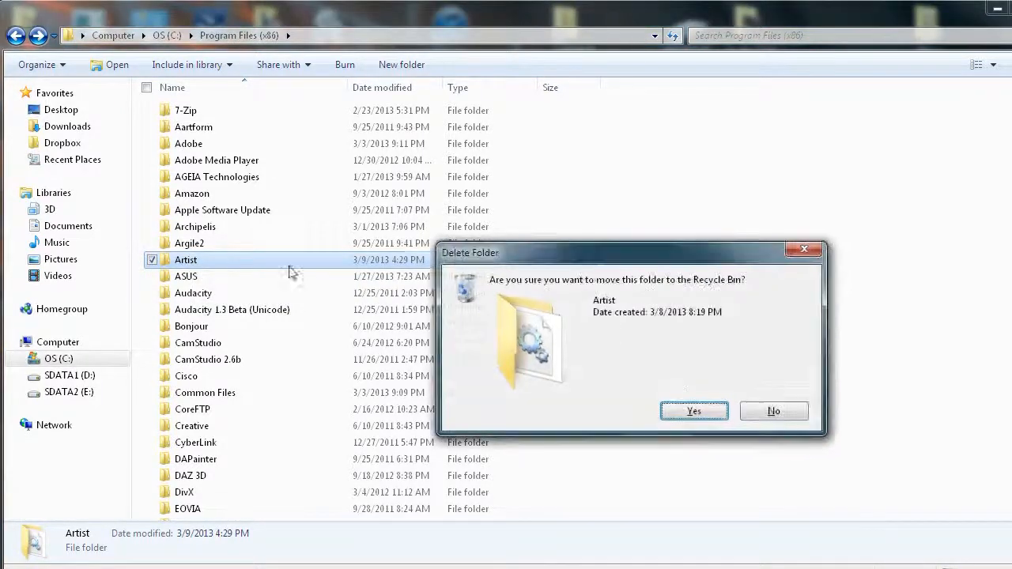
left_click(695, 411)
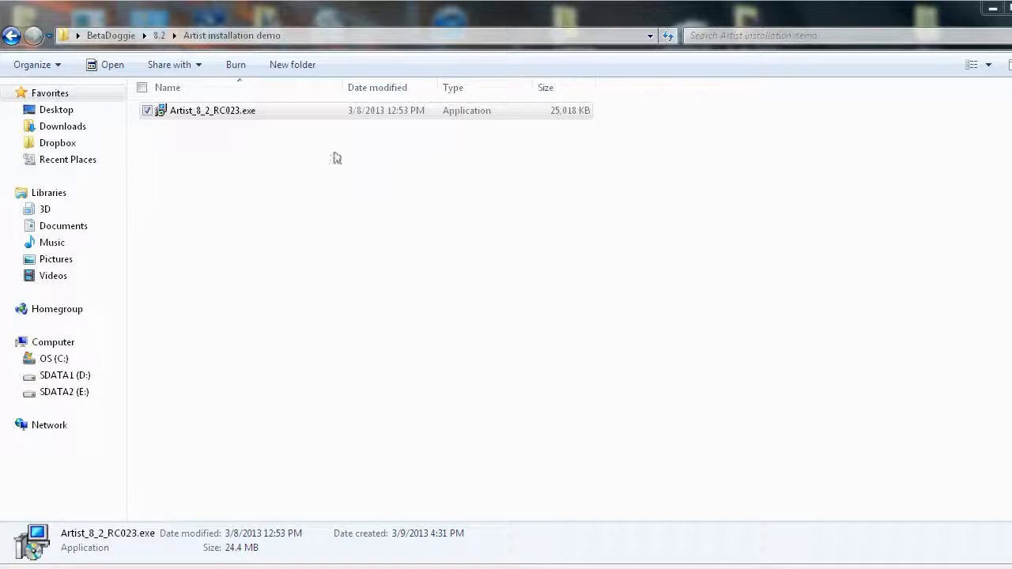
Run the installer Artist_8_2_RC023.exe and advance its setup wizard to the destination location page
double_click(169, 117)
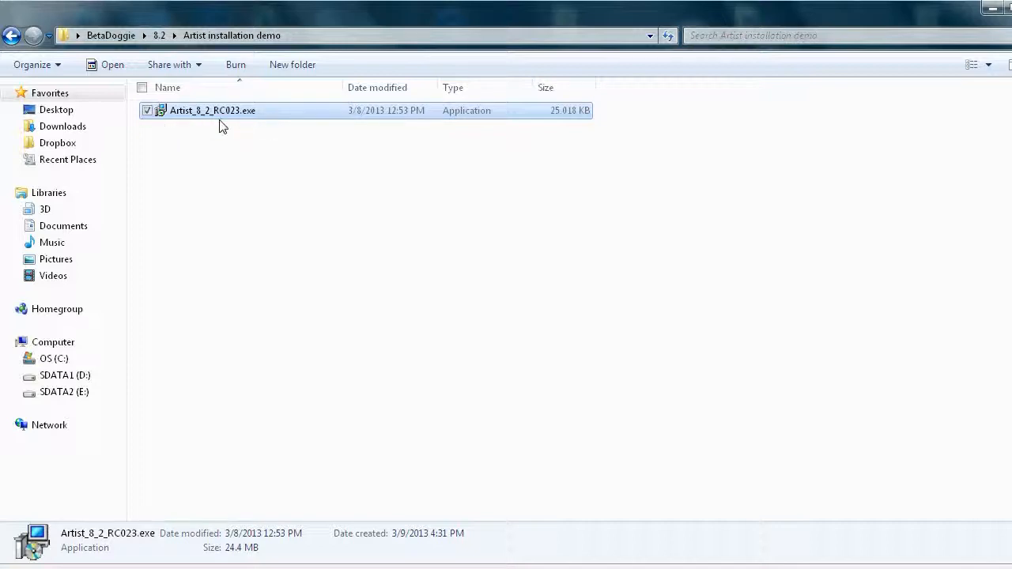
right_click(164, 113)
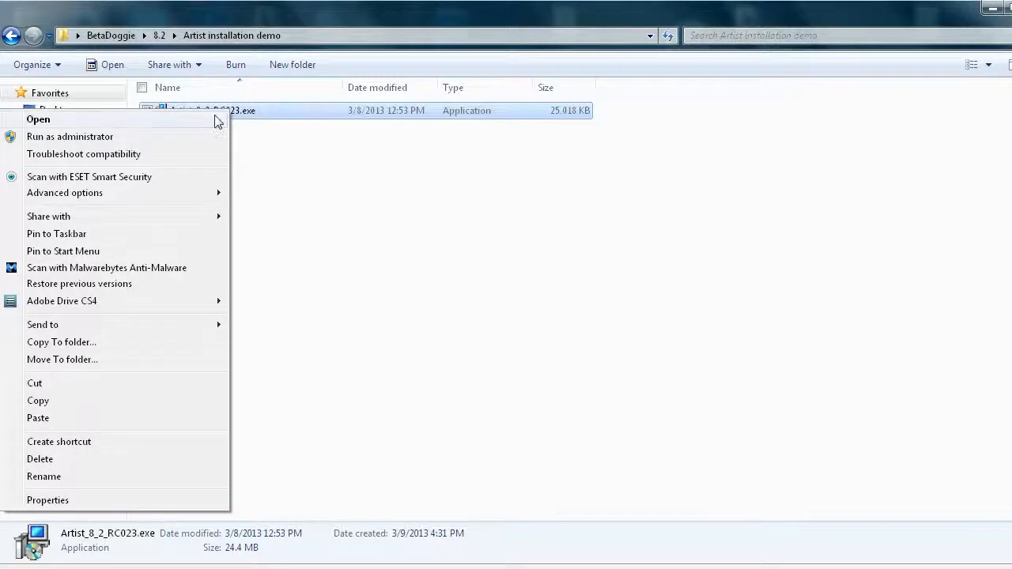
left_click(261, 150)
left_click(163, 116)
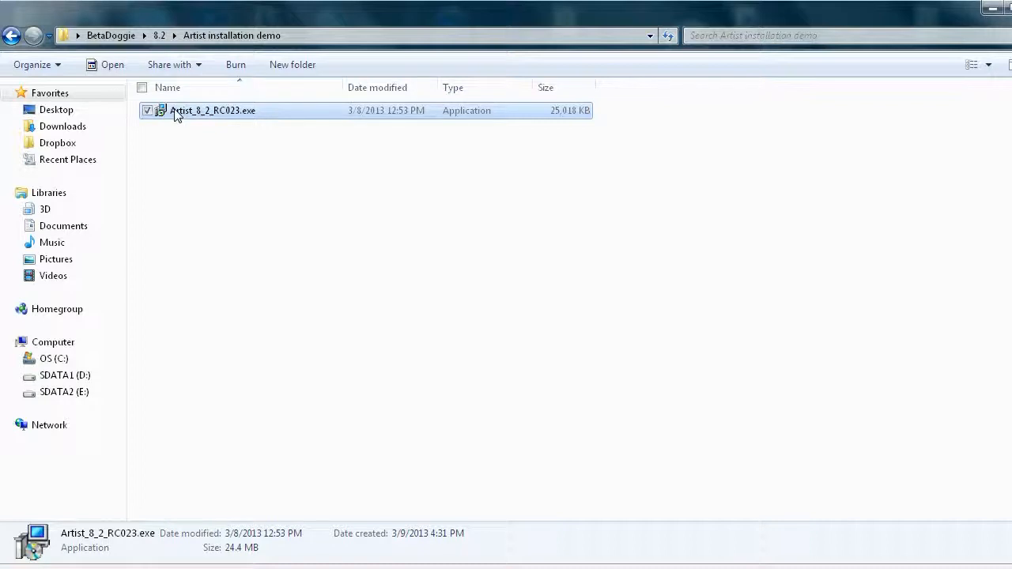
double_click(179, 115)
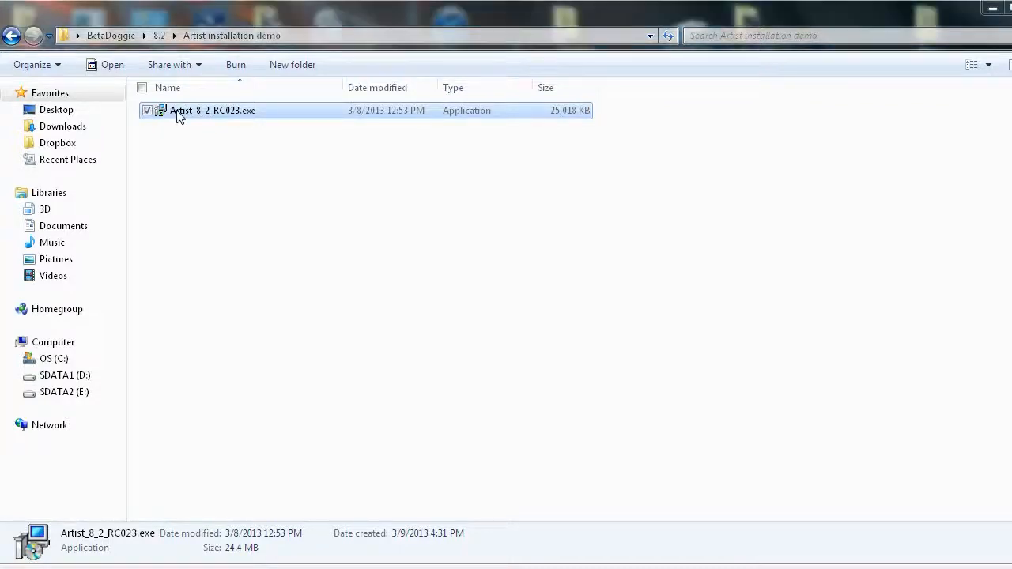
left_click_drag(614, 198, 413, 153)
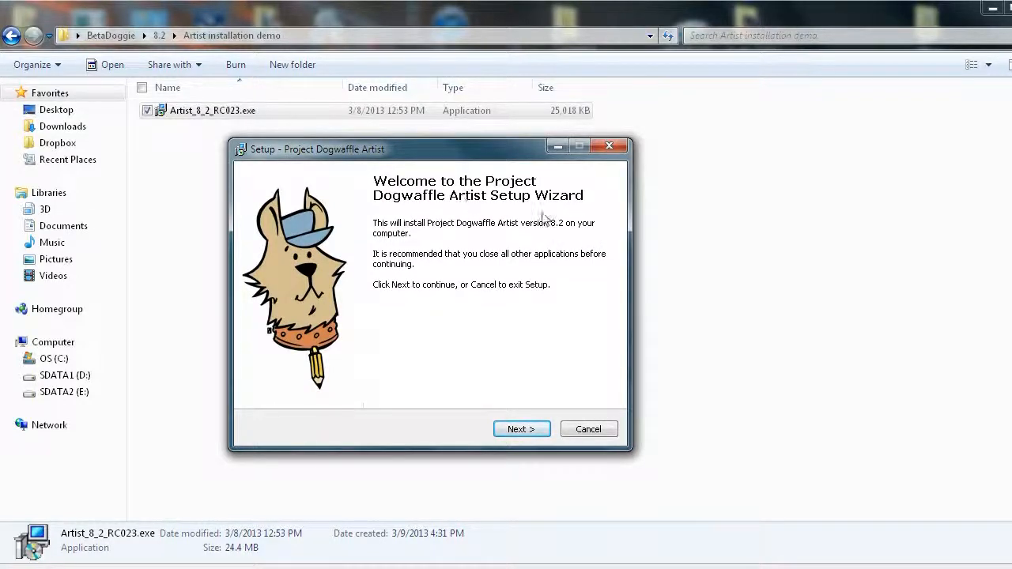
left_click(521, 428)
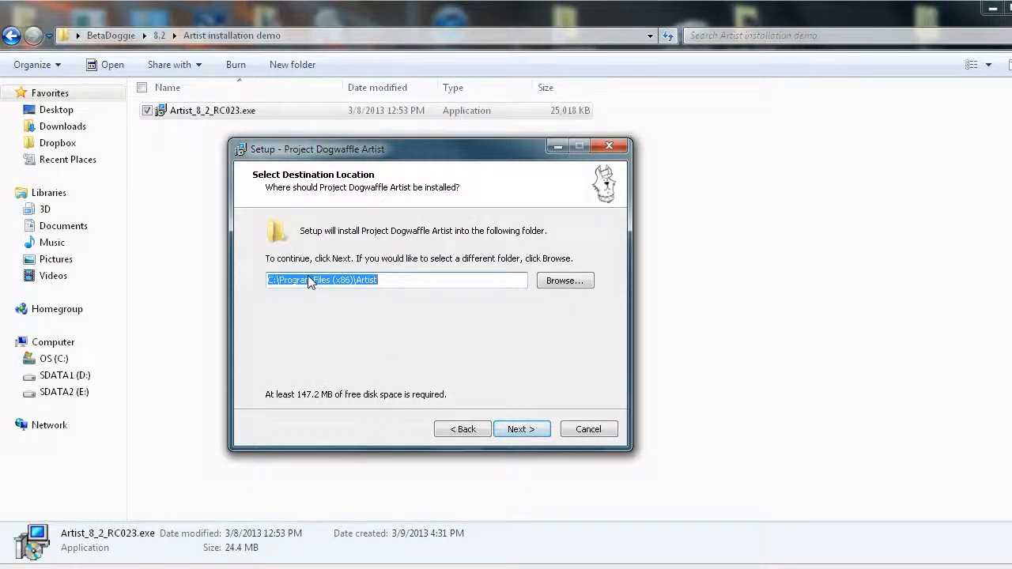
Review the parts of the proposed installation path C:\Program Files (x86)\Artist without editing it
left_click(358, 283)
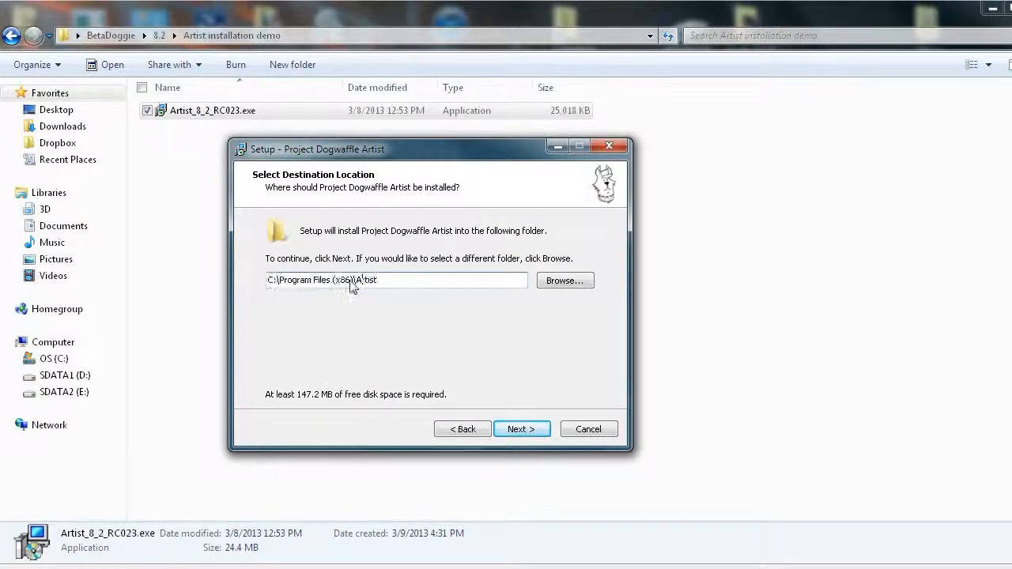
left_click_drag(334, 287, 352, 286)
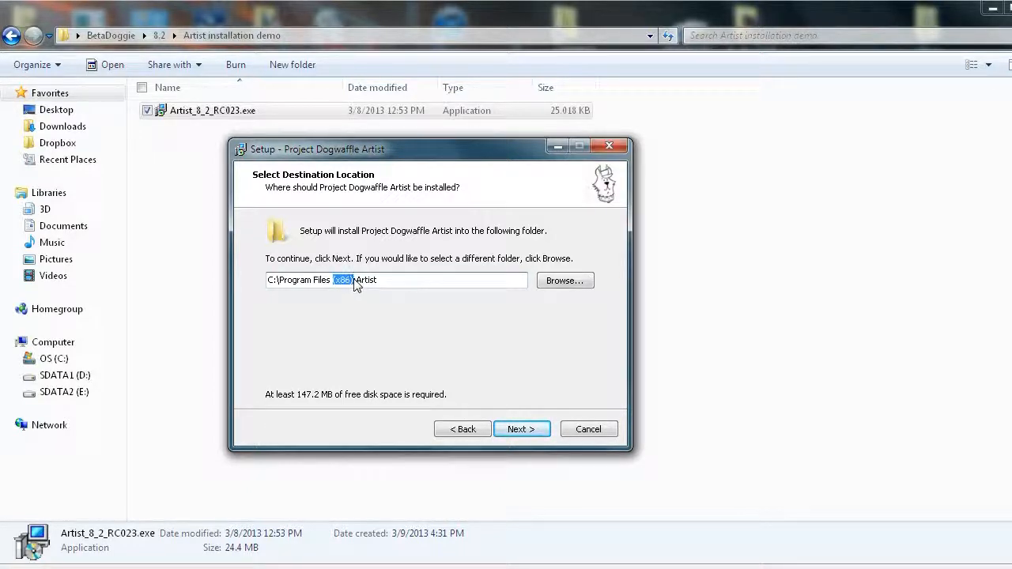
left_click(341, 283)
left_click_drag(278, 283, 363, 289)
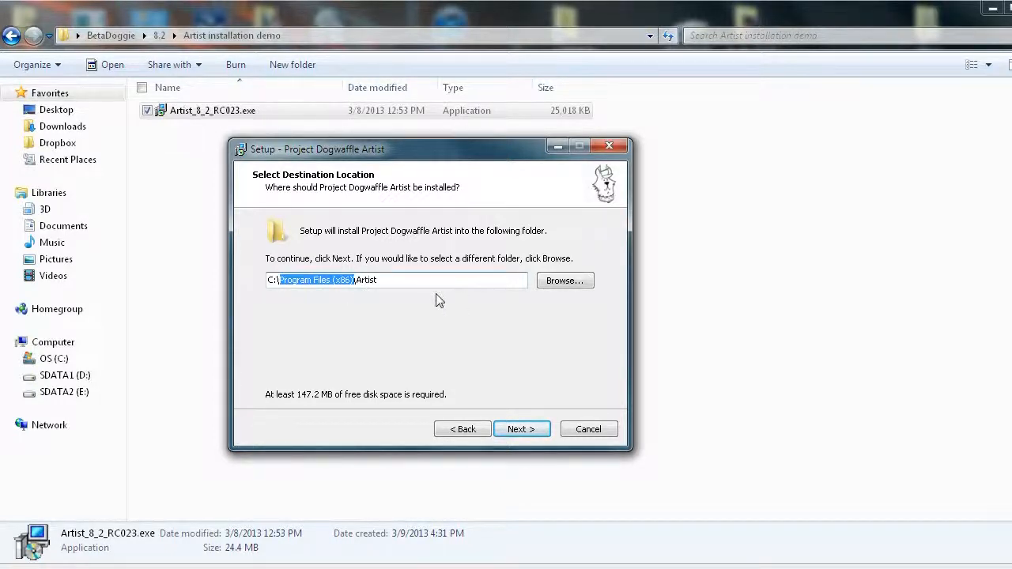
left_click(375, 286)
left_click_drag(398, 282, 295, 283)
left_click(393, 290)
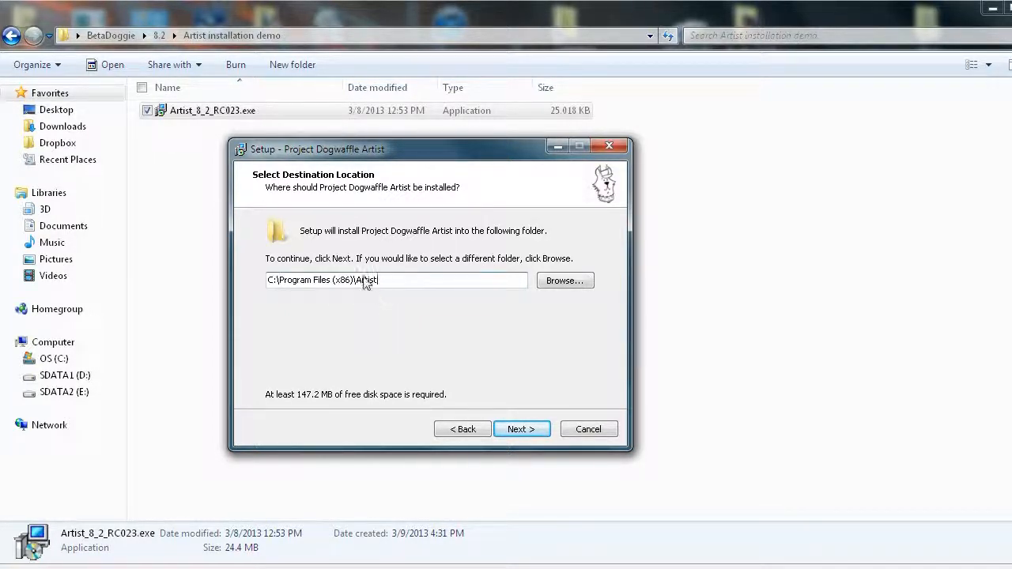
Accept C:\Program Files (x86)\Artist as destination and Project Dogwaffle Artist as Start Menu folder, with a desktop icon included
double_click(360, 281)
left_click(377, 283)
left_click(519, 428)
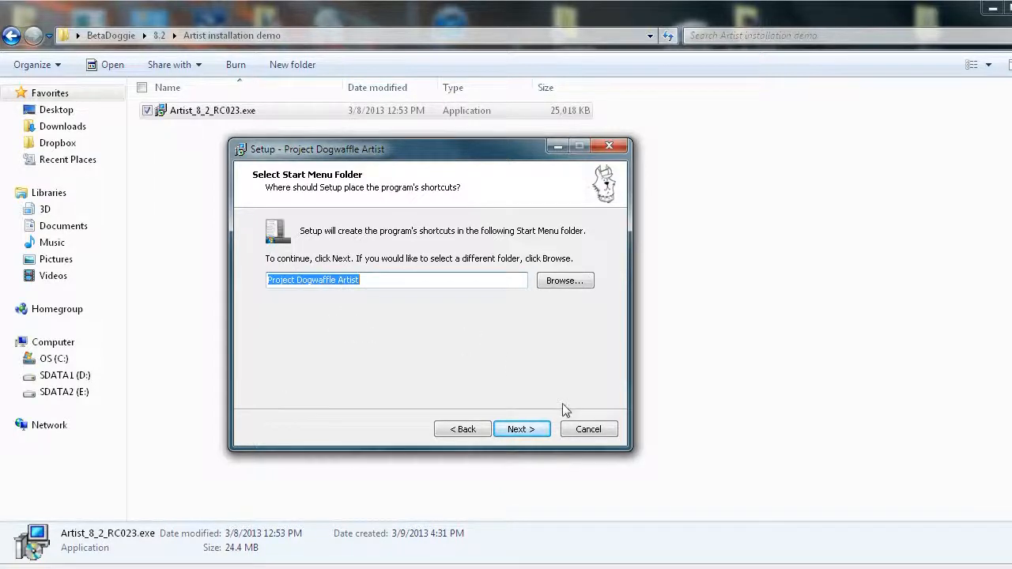
left_click(528, 430)
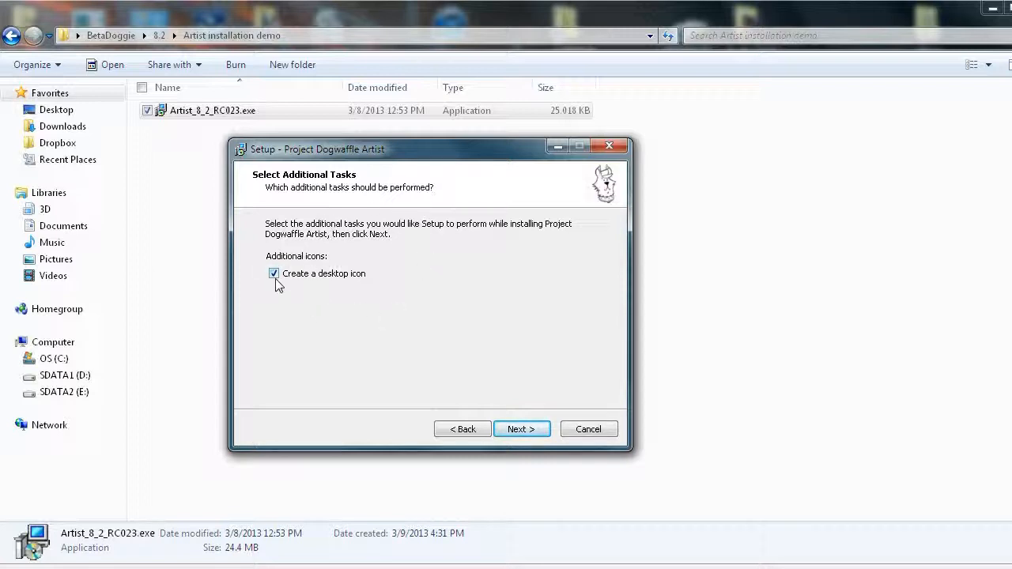
left_click(533, 432)
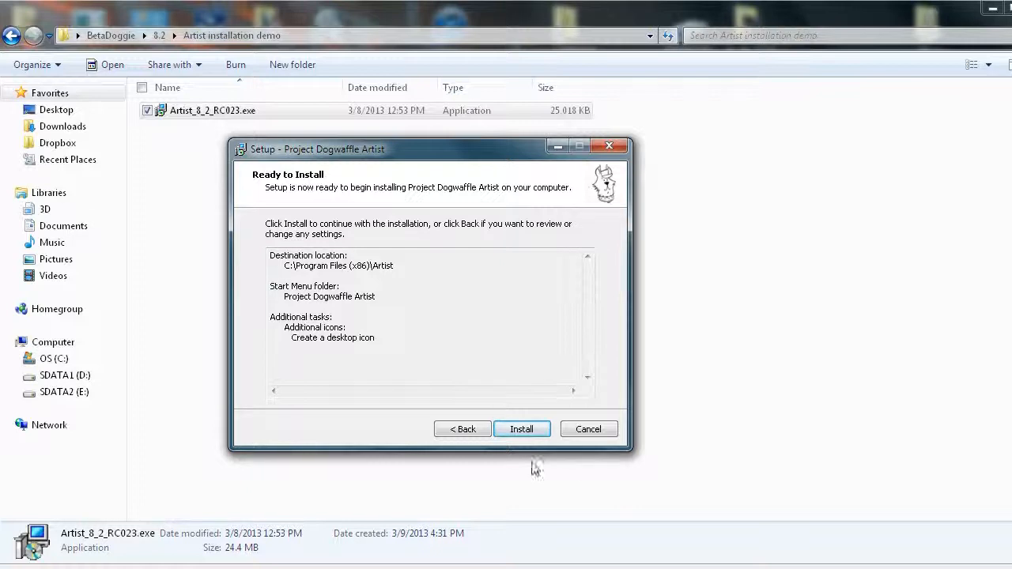
Install Project Dogwaffle Artist with the chosen settings, moving the Howler Registry Compatibility Tool window aside, and exit the finished setup wizard
left_click(536, 431)
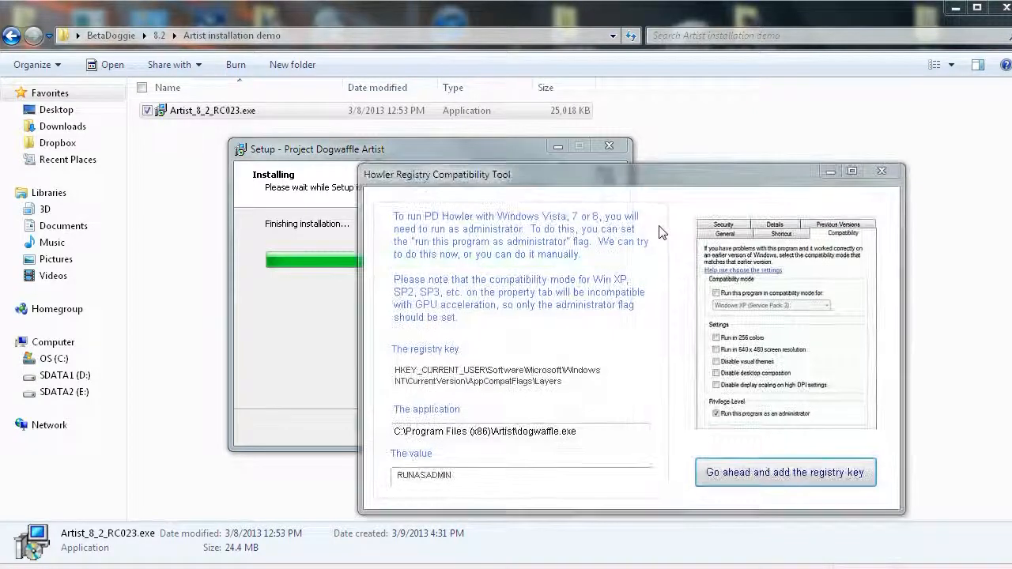
left_click_drag(410, 183, 372, 170)
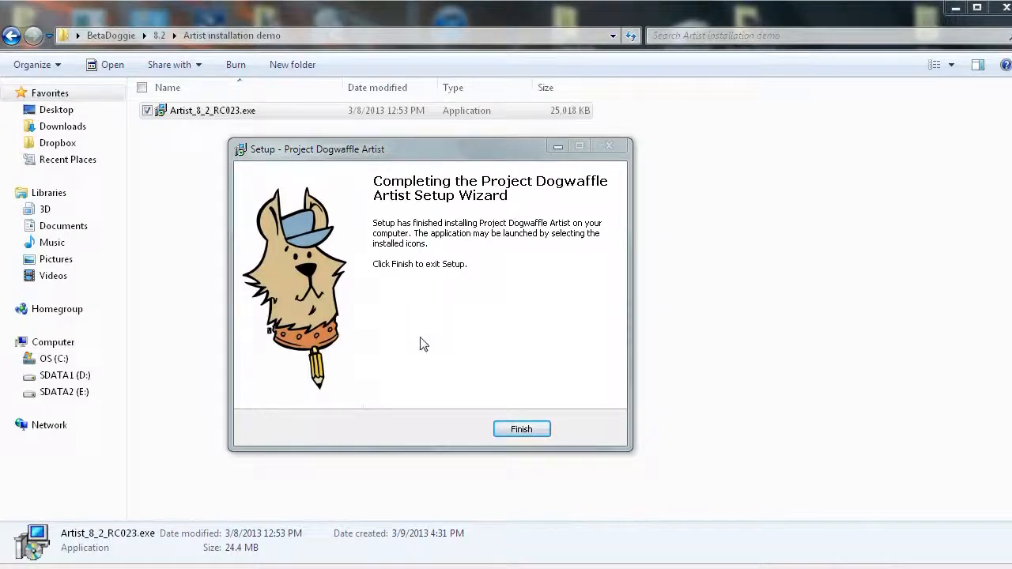
left_click(529, 435)
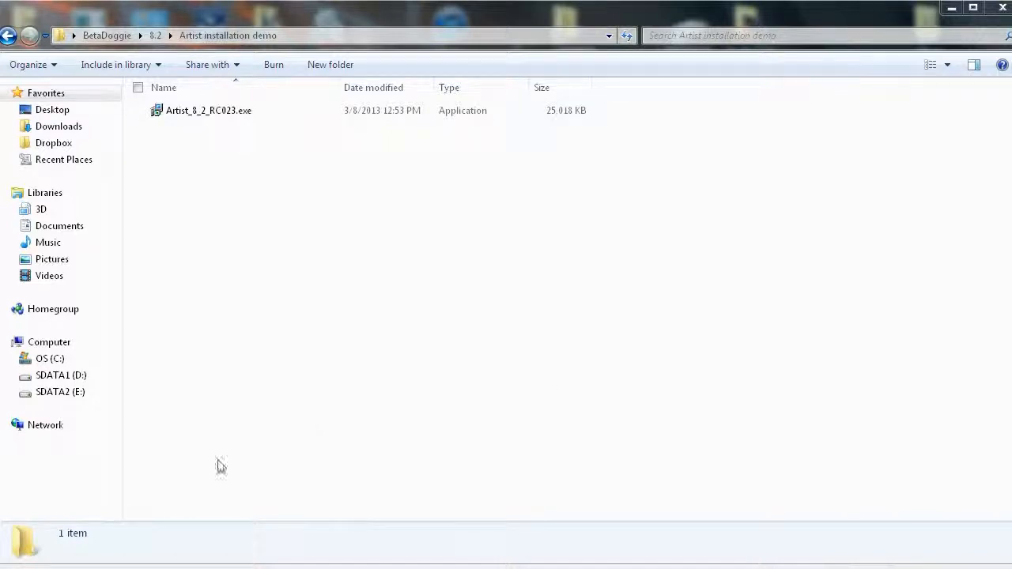
Put the Project Artist desktop shortcut into the Artist installation demo folder and launch Artist 8 from it
left_click_drag(127, 565, 343, 307)
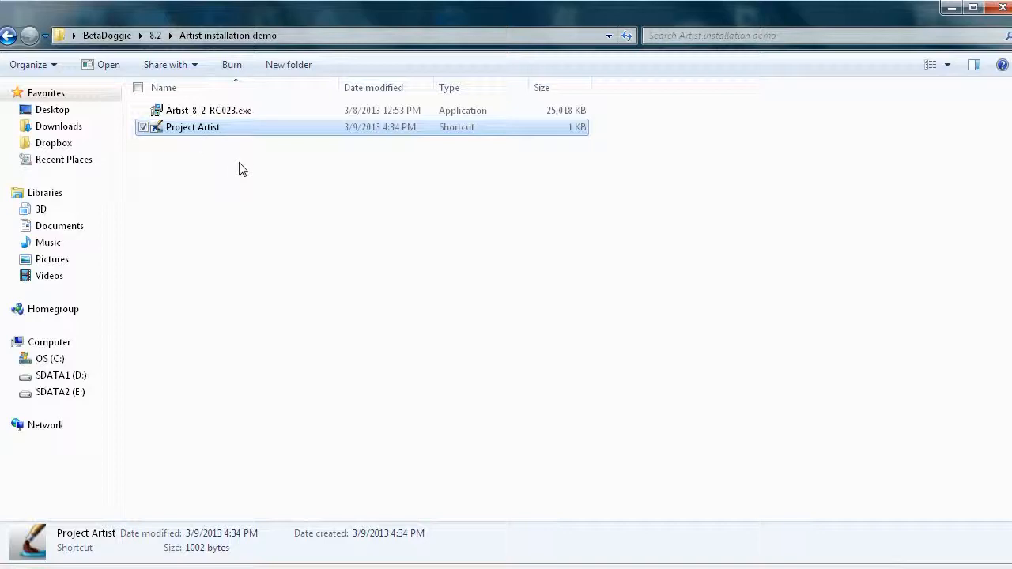
double_click(191, 129)
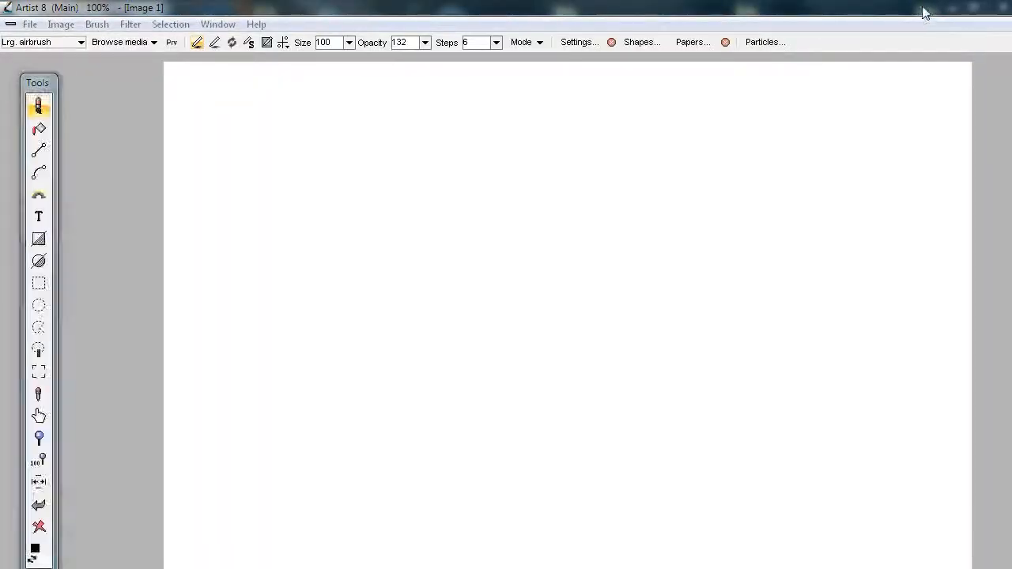
Restore the Artist 8 window to the screen's upper corner and enlarge it to fill the visible area
left_click_drag(922, 9, 184, 28)
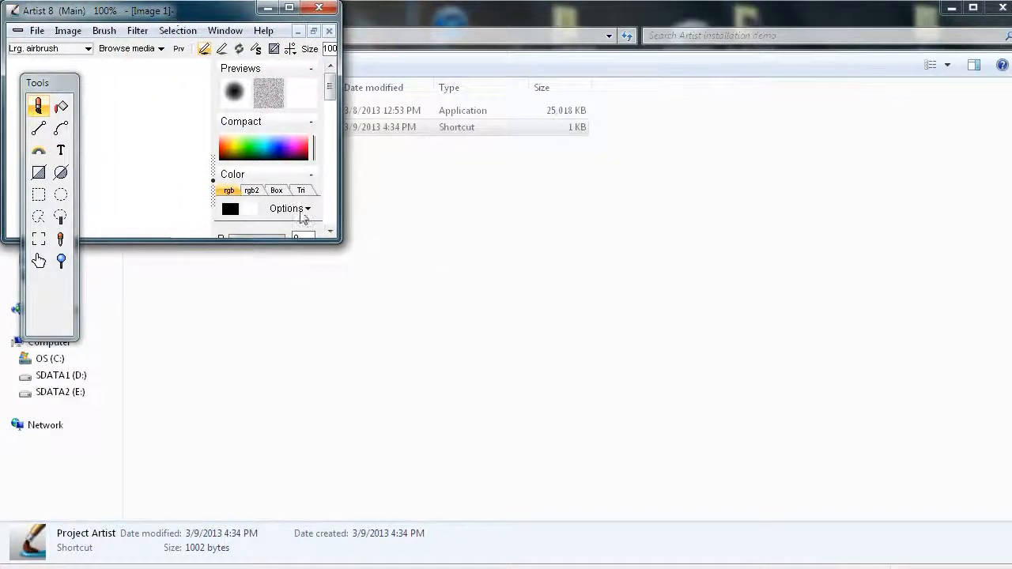
left_click_drag(338, 241, 1011, 568)
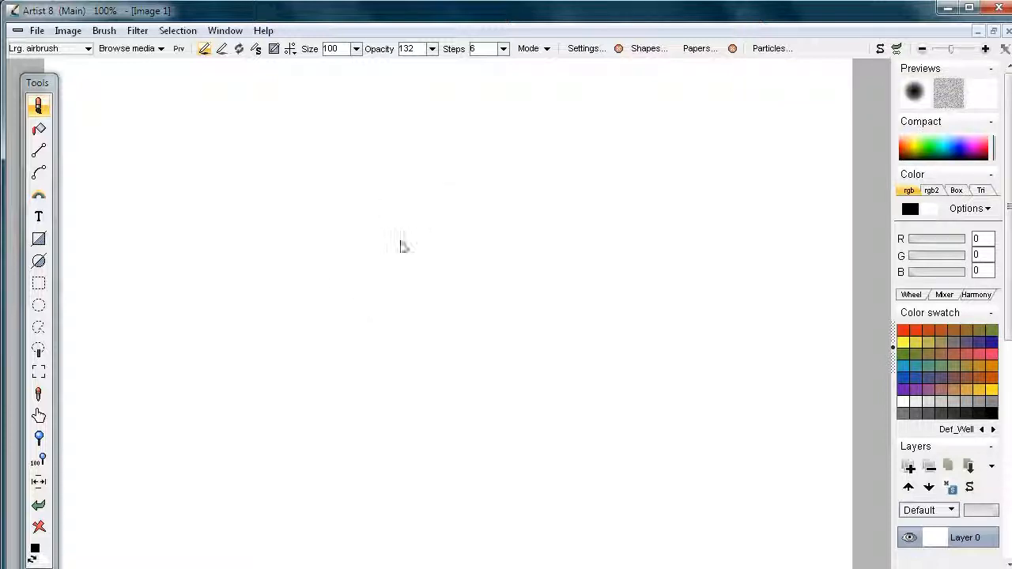
Paint a large black 1 with a baseline on the main image and a large 2 on the swap image using the Lrg. airbrush
left_click_drag(386, 212, 446, 474)
left_click_drag(316, 498, 576, 501)
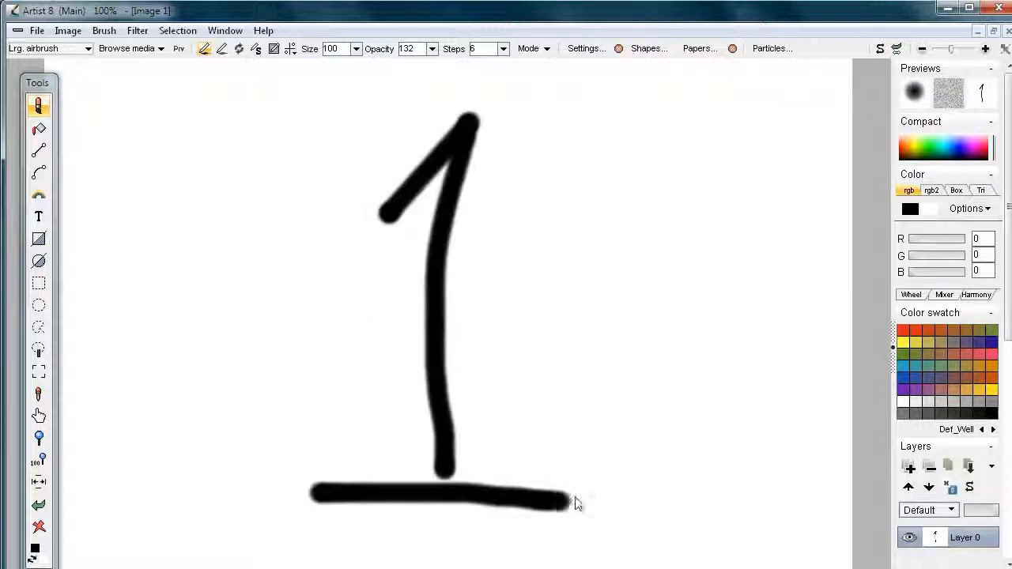
left_click(896, 50)
mouse_move(454, 255)
left_mouse_down()
mouse_move(456, 179)
mouse_move(402, 395)
mouse_move(677, 418)
left_mouse_up()
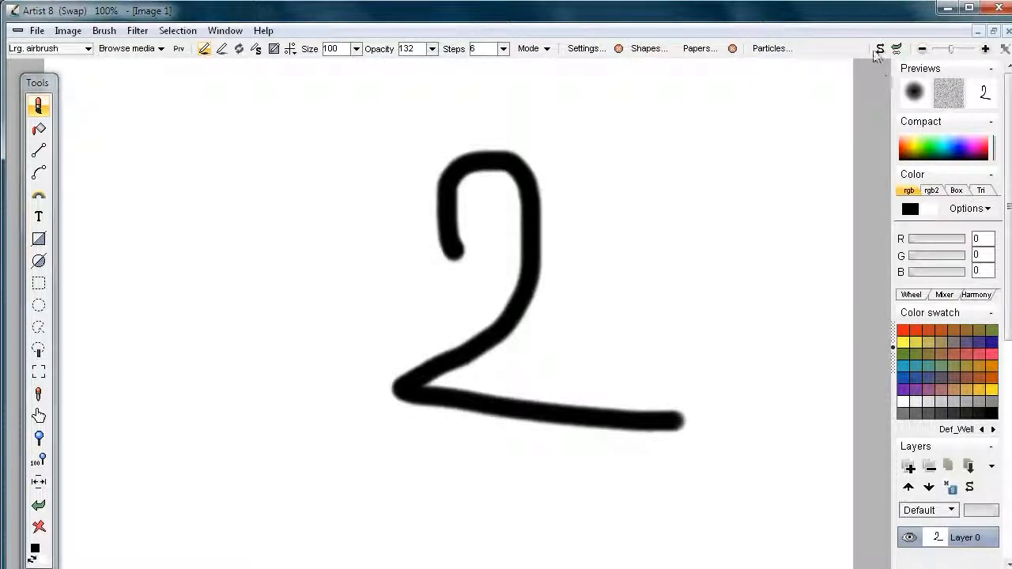
Switch back and forth between the swap and main images to compare the two drawings, ending on the main image
left_click(882, 48)
left_click(881, 49)
left_click(881, 49)
left_click(881, 48)
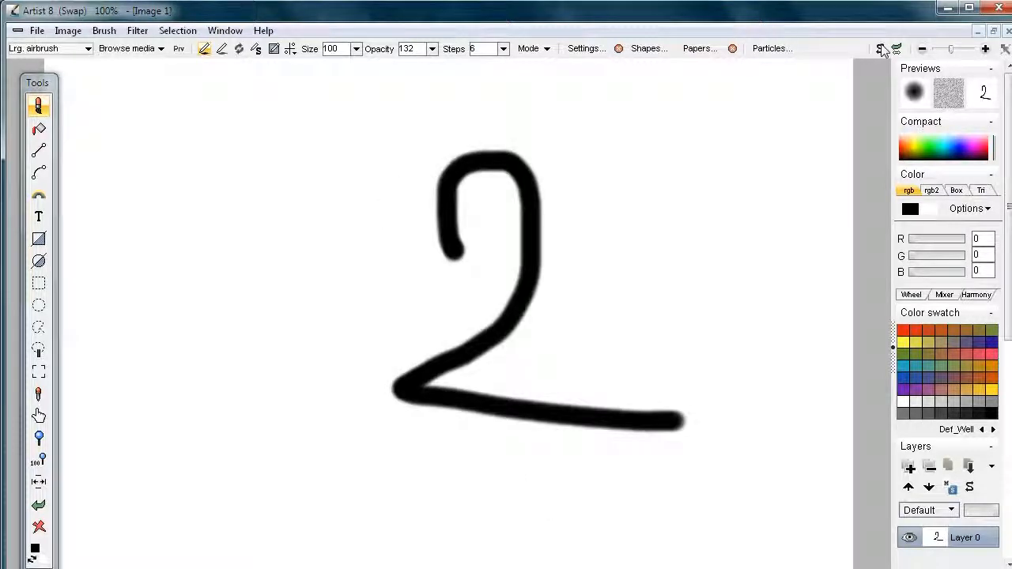
left_click(882, 49)
left_click(882, 48)
left_click(882, 48)
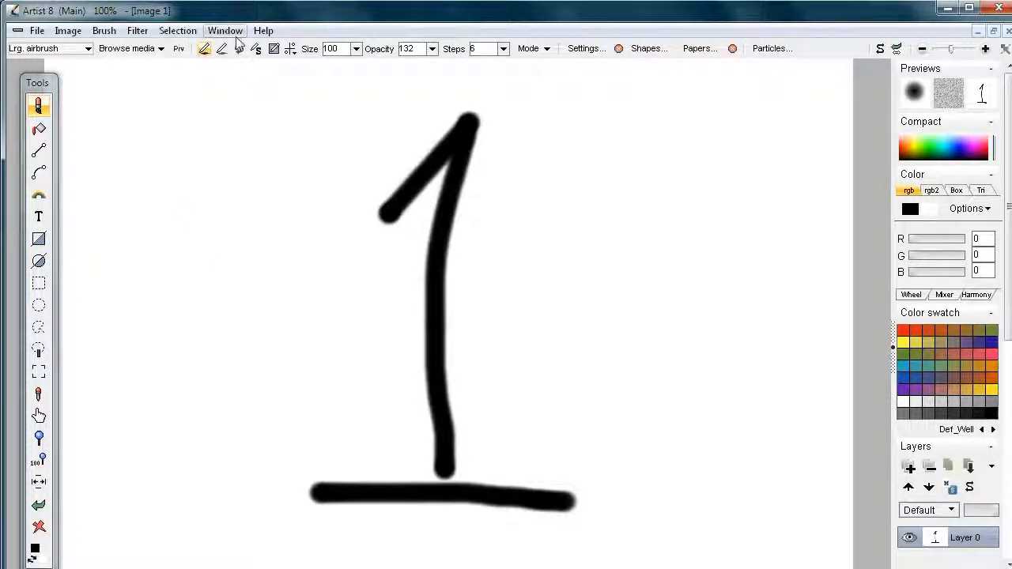
View the About Artist information, moving its window to a clear spot to check the version number, and dismiss it
left_click(263, 30)
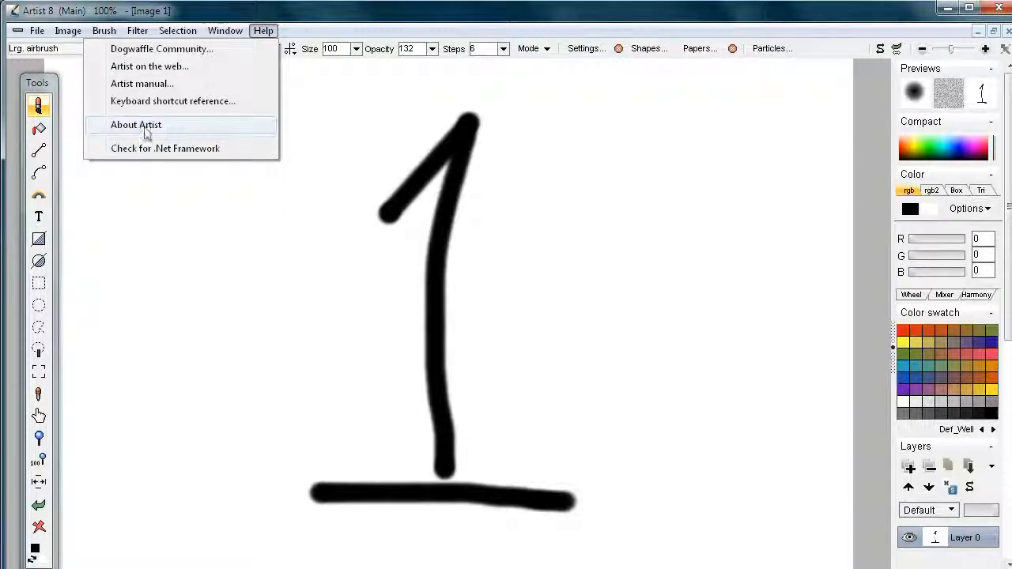
left_click(210, 128)
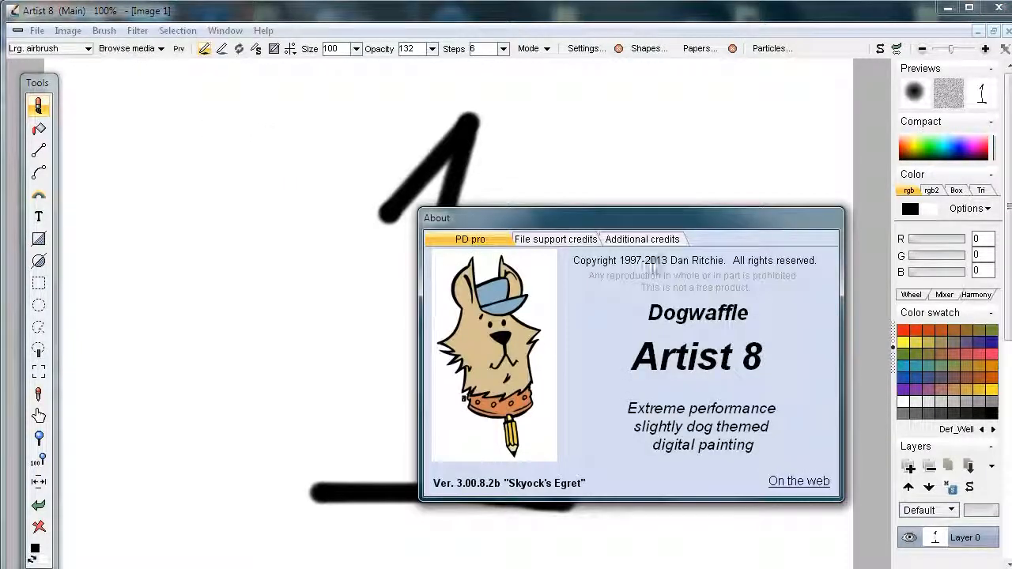
left_click_drag(605, 219, 484, 102)
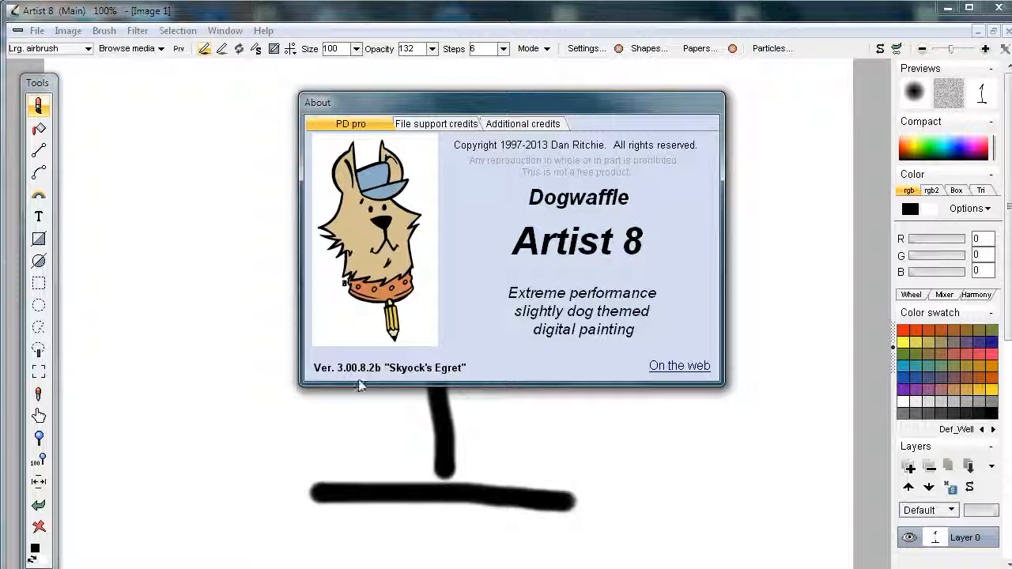
left_click(874, 203)
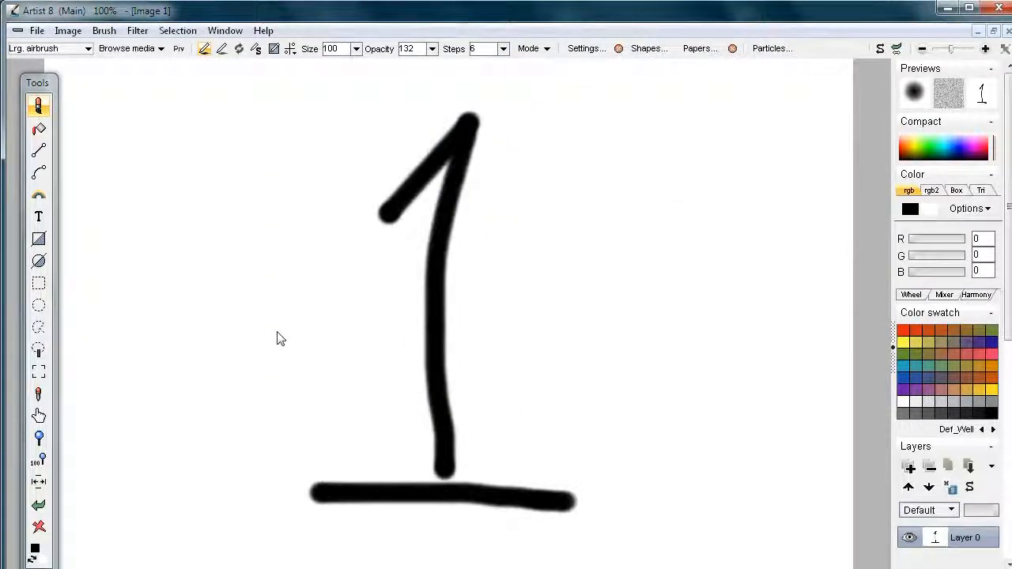